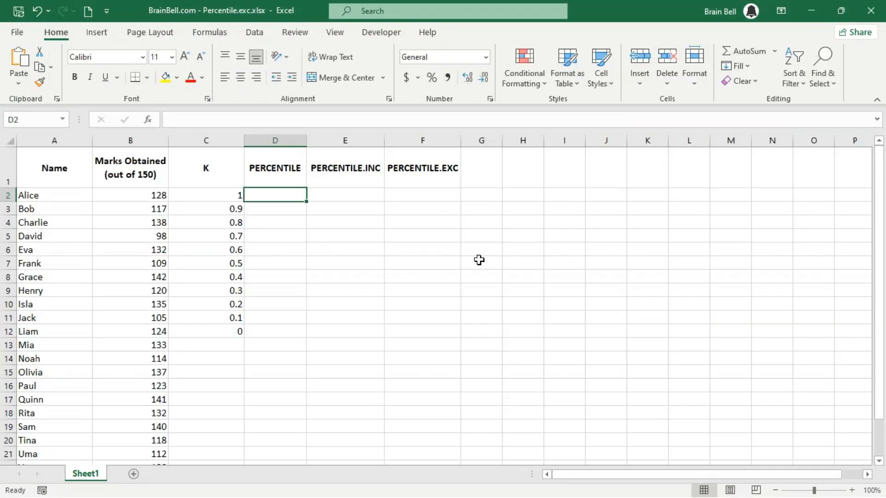
Enter =PERCENTILE($B$2:$B$26, C2) in D2, returning 142 for K=1
{"action": "type", "text": "=P"}
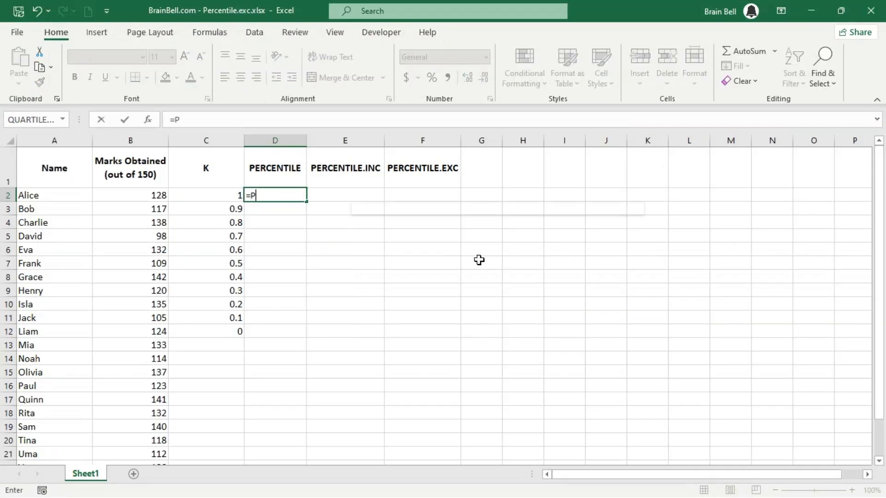
{"action": "type", "text": "ERCENTILE"}
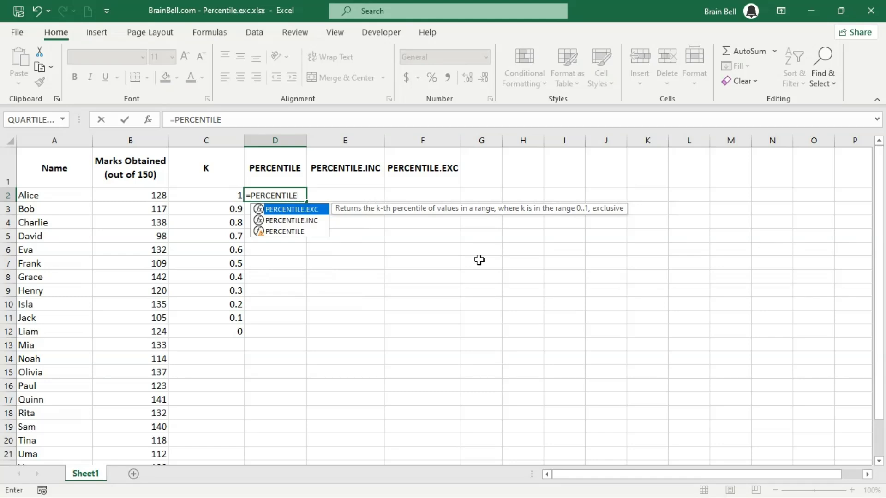
{"action": "type", "text": "("}
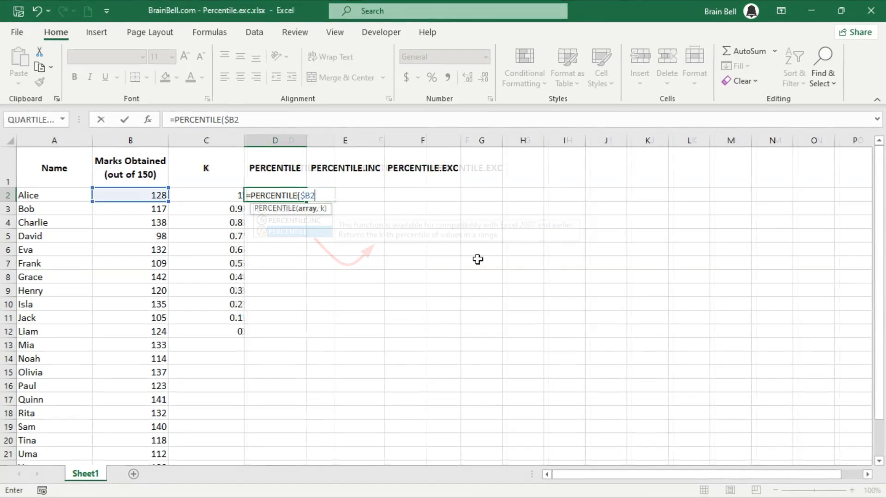
{"action": "key", "text": "F4"}
{"action": "key", "text": "ctrl+shift+Down"}
{"action": "type", "text": ","}
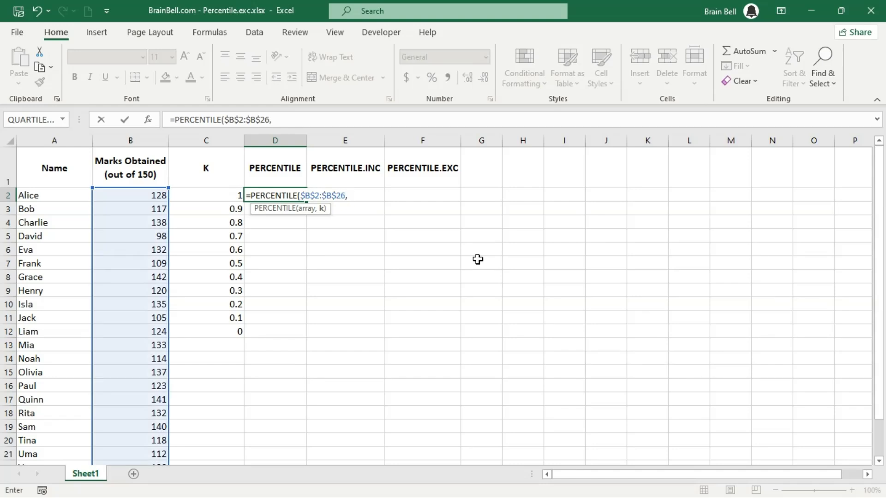
{"action": "key", "text": "Left"}
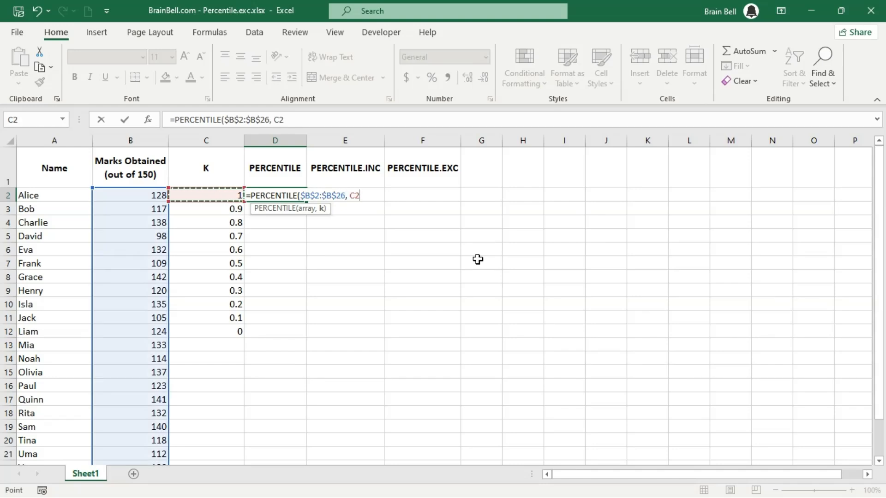
{"action": "type", "text": ")"}
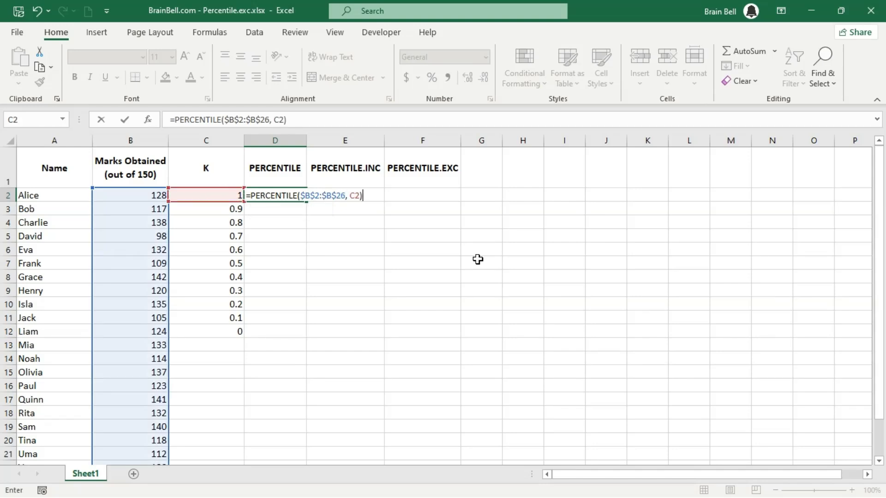
{"action": "key", "text": "Return"}
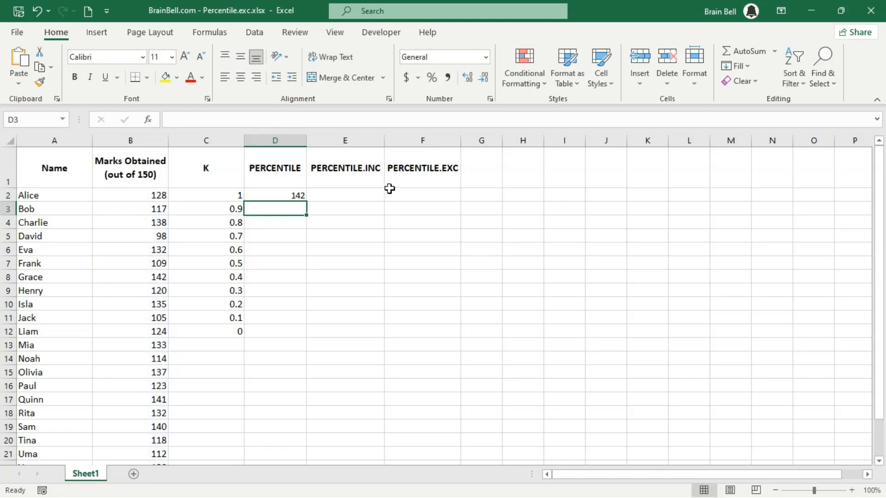
Copy the D2 PERCENTILE formula down to D12, giving results from 142 down to 98
{"action": "left_click", "coordinate": [290, 195]}
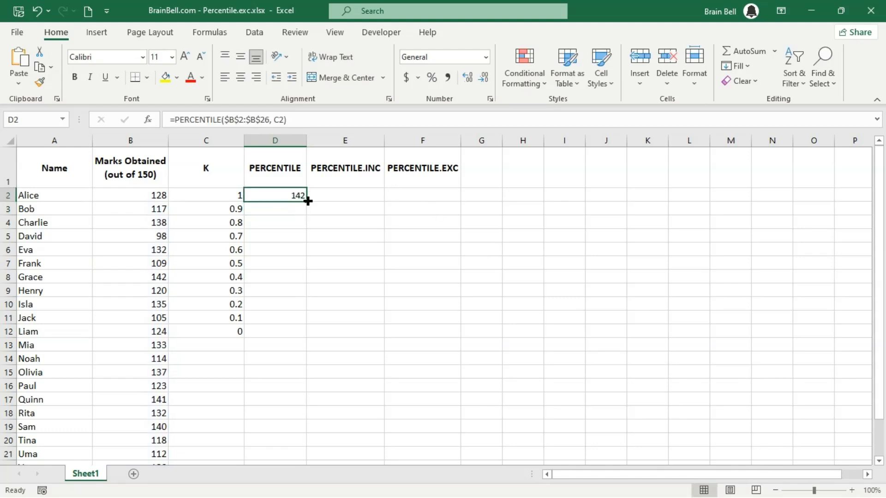
{"action": "left_click_drag", "start_coordinate": [308, 201], "coordinate": [306, 333]}
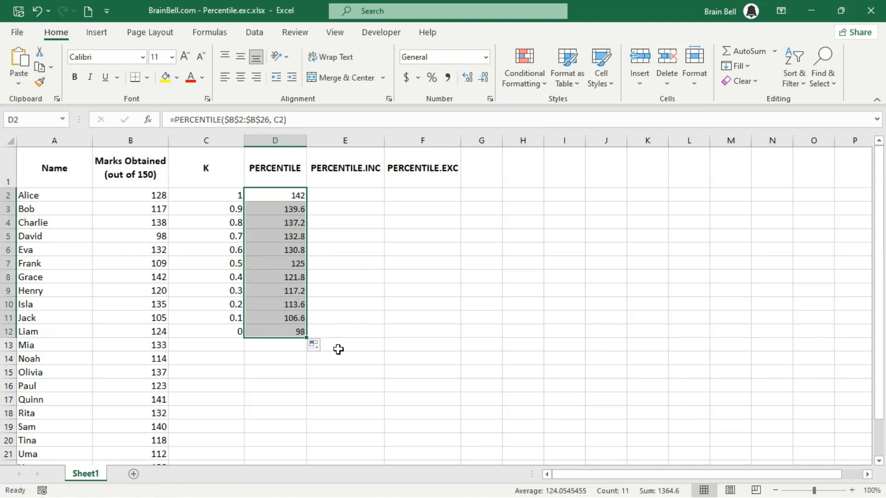
{"action": "left_click", "coordinate": [369, 347]}
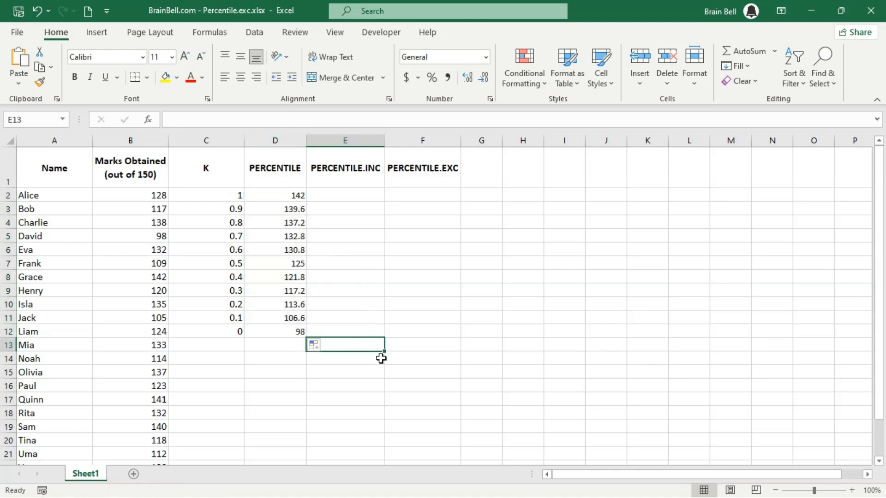
Enter =PERCENTILE.INC($B$2:$B$26,C2) in E2 and fill it down to E12
{"action": "left_click", "coordinate": [353, 198]}
{"action": "type", "text": "=PERCET"}
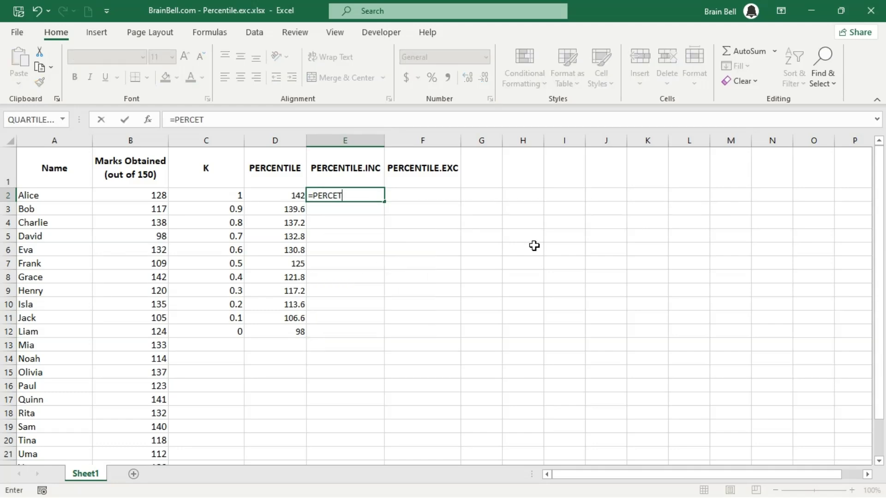
{"action": "key", "text": "BackSpace"}
{"action": "type", "text": "NTILE"}
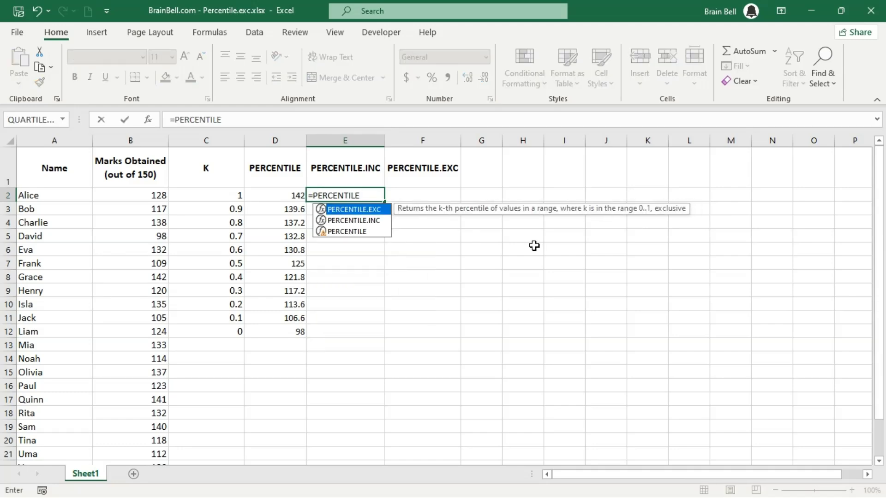
{"action": "key", "text": "Down"}
{"action": "key", "text": "Tab"}
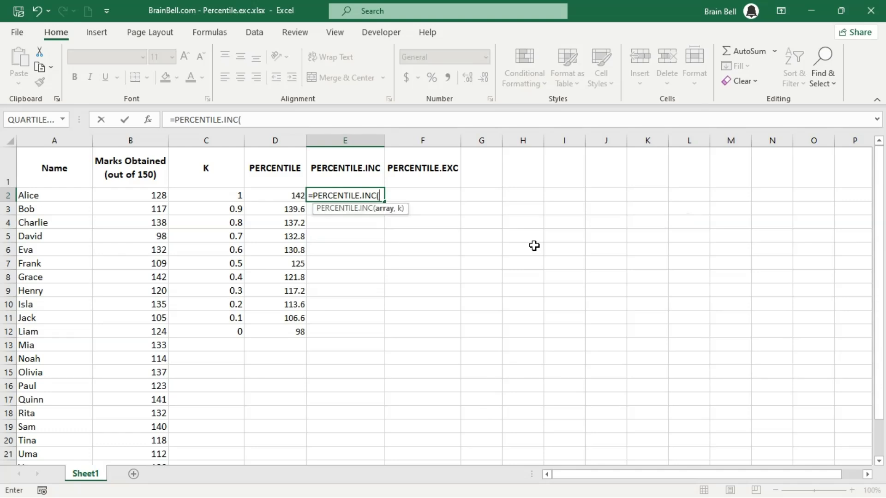
{"action": "type", "text": "$B$2:$"}
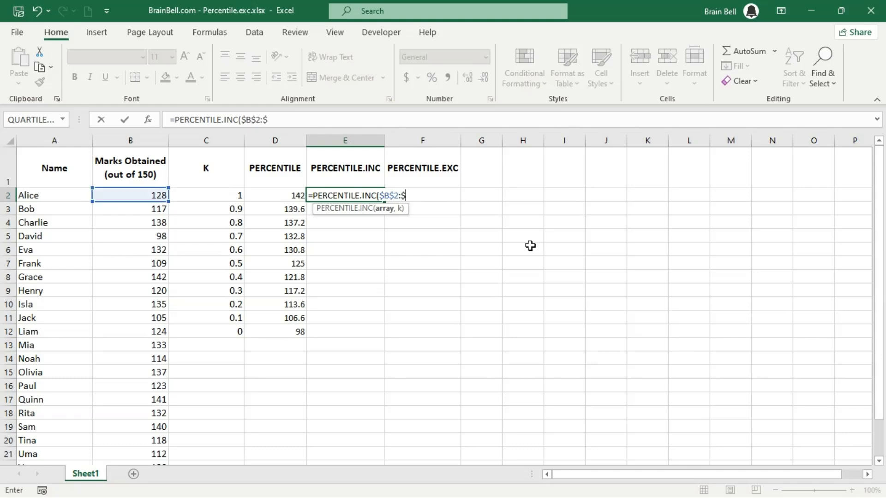
{"action": "type", "text": "B$26,"}
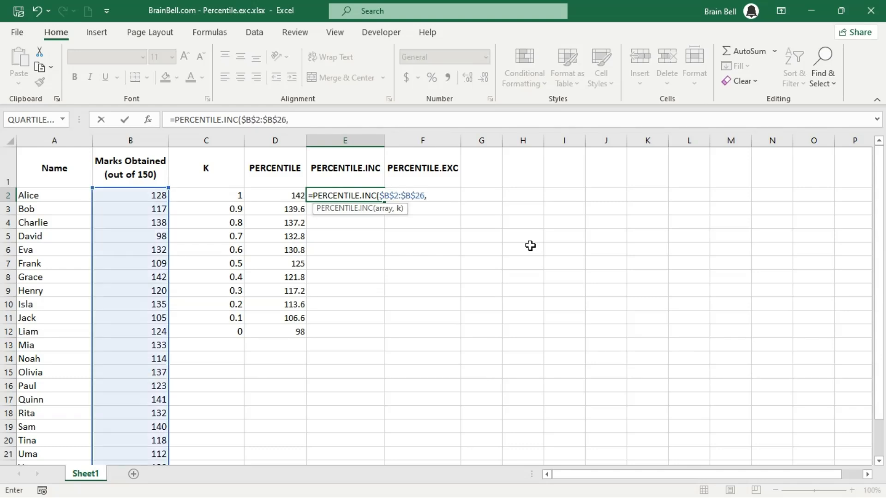
{"action": "key", "text": "Left"}
{"action": "key", "text": "Left"}
{"action": "type", "text": ")"}
{"action": "key", "text": "Return"}
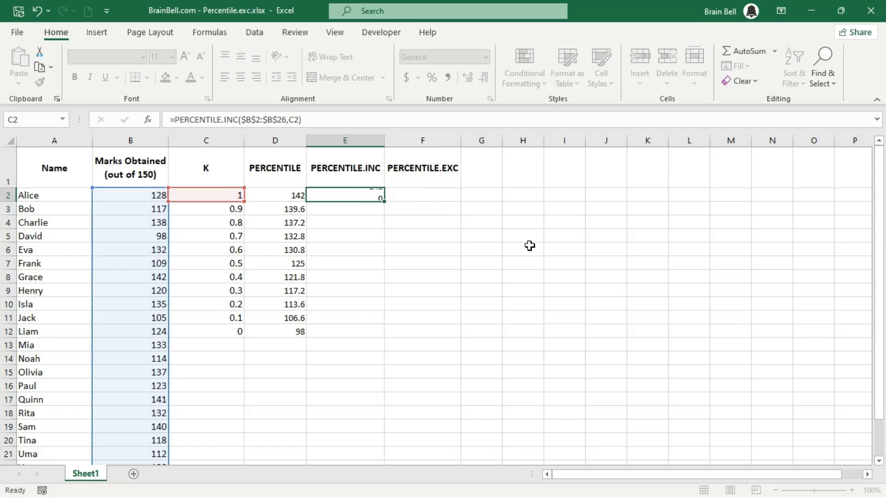
{"action": "key", "text": "Up"}
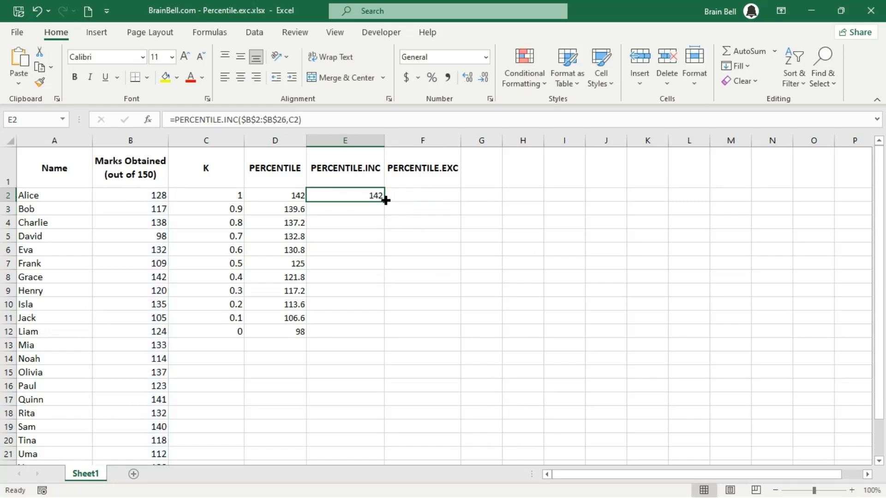
{"action": "left_click_drag", "start_coordinate": [385, 201], "coordinate": [366, 334]}
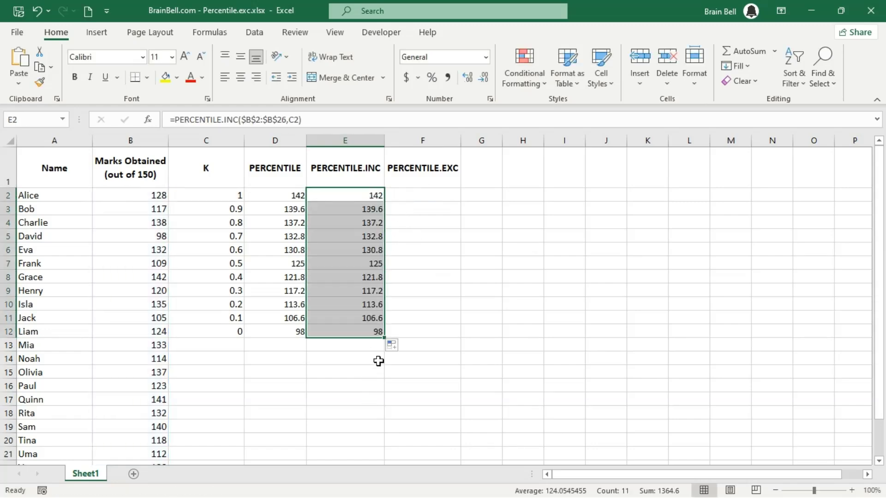
Enter =PERCENTILE.EXC($B$2:$B$26,C2) in F2 and fill it down to F12, showing #NUM! at K=1 and 0
{"action": "left_click", "coordinate": [424, 197]}
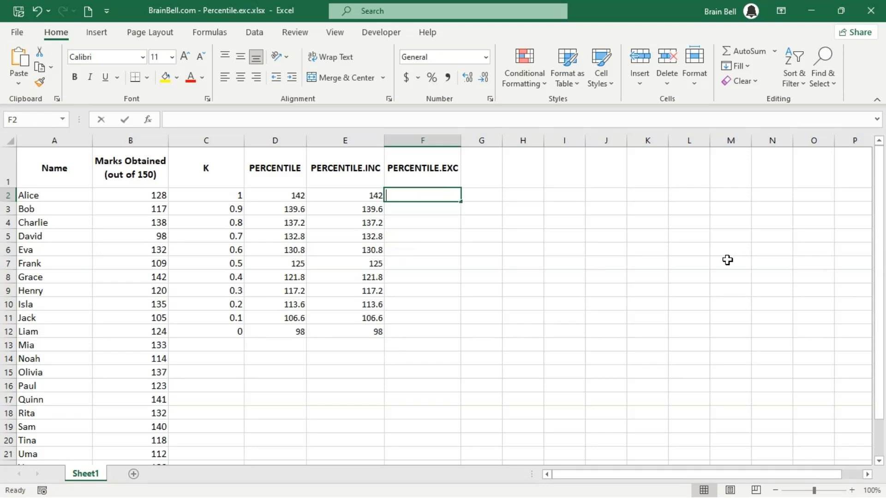
{"action": "type", "text": "=PERCEN"}
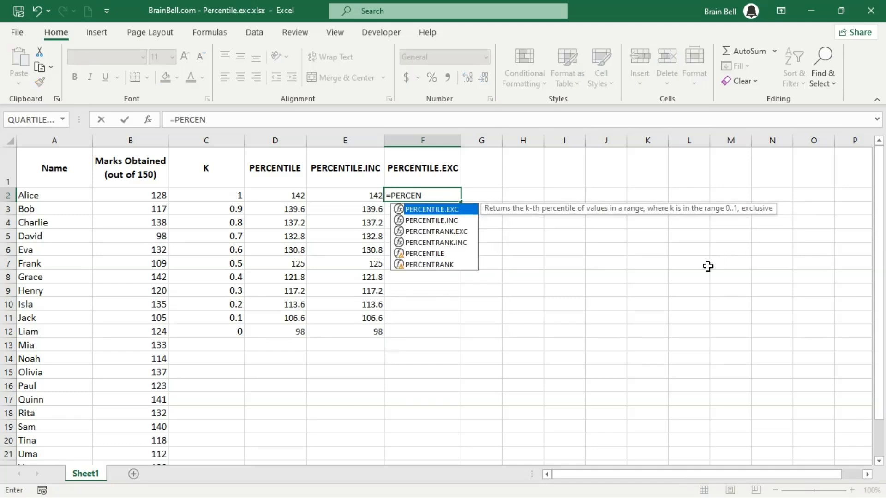
{"action": "key", "text": "Tab"}
{"action": "type", "text": "$B$"}
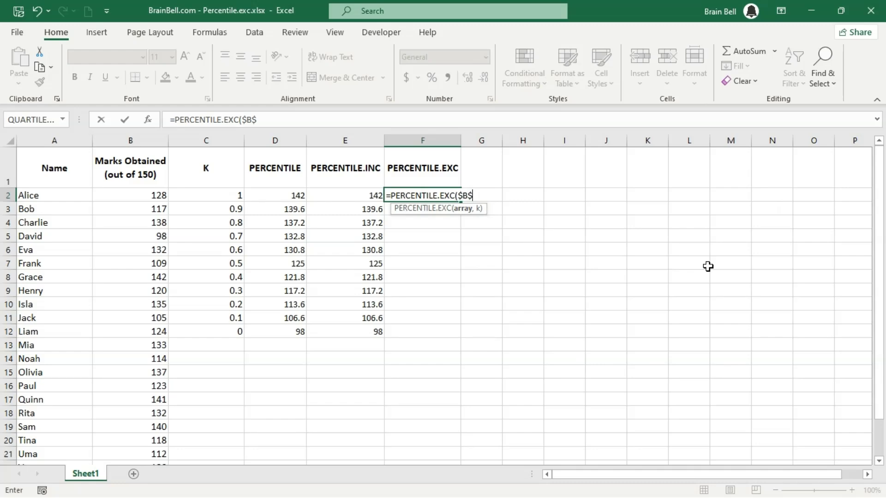
{"action": "type", "text": "2:$B"}
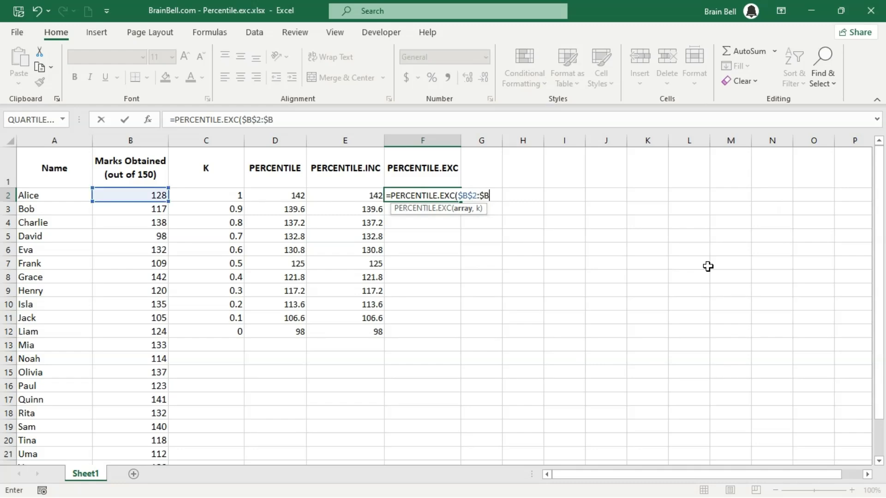
{"action": "type", "text": "$26,"}
{"action": "key", "text": "Left"}
{"action": "key", "text": "Left"}
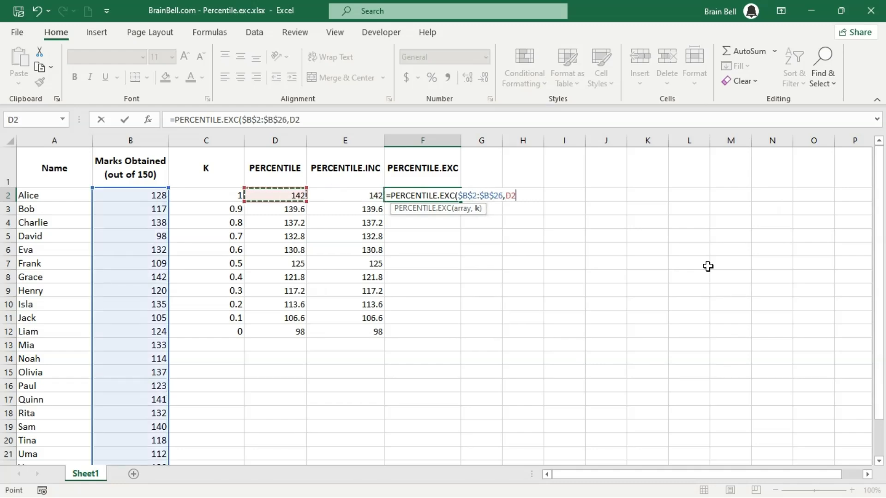
{"action": "key", "text": "Left"}
{"action": "type", "text": ")"}
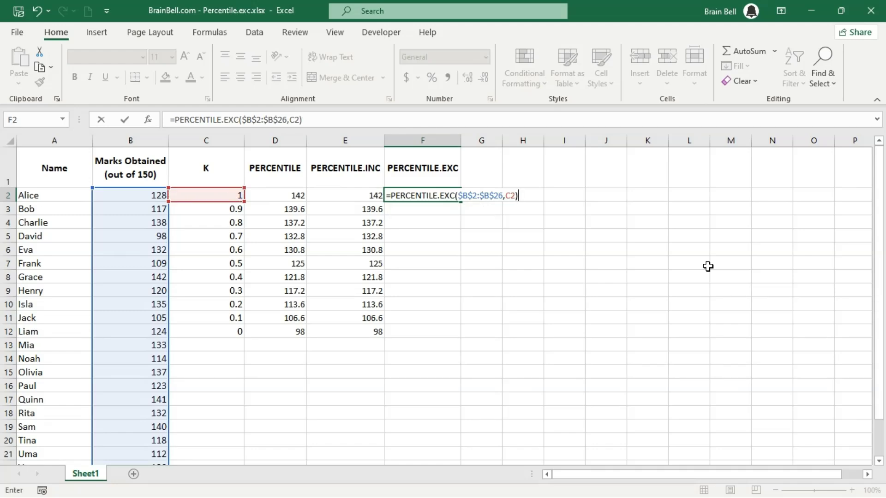
{"action": "key", "text": "Return"}
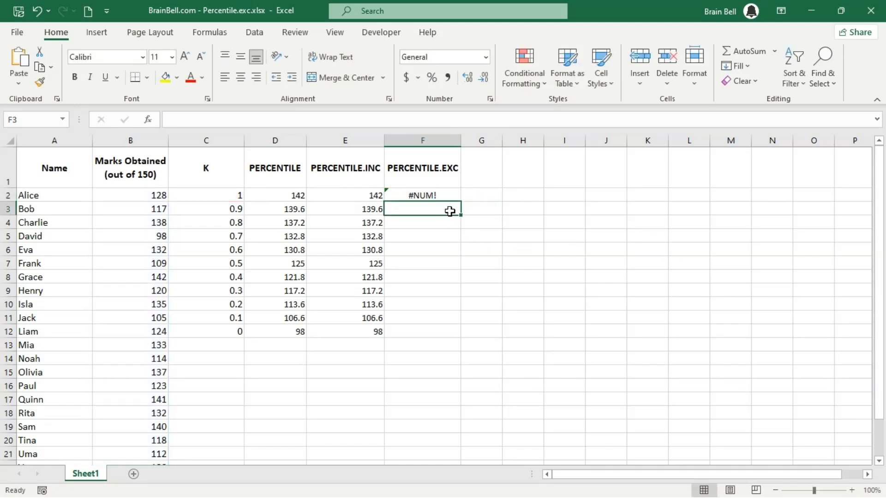
{"action": "left_click", "coordinate": [444, 195]}
{"action": "left_click_drag", "start_coordinate": [459, 202], "coordinate": [455, 338]}
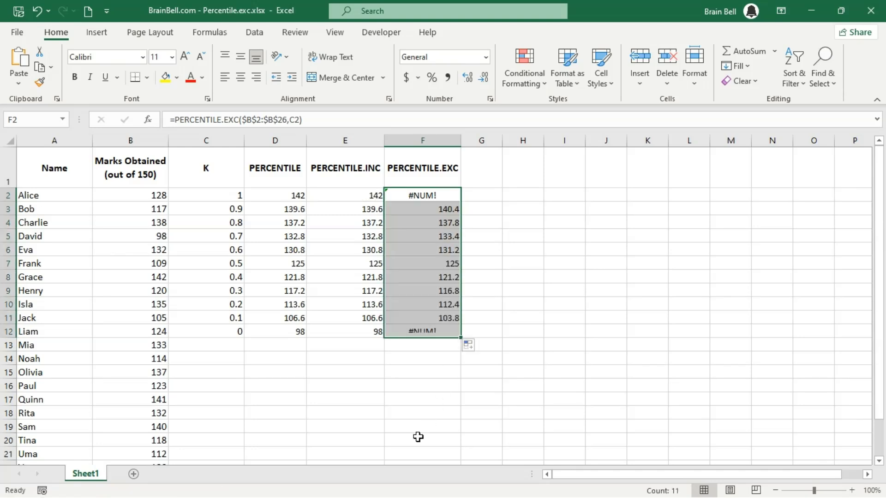
{"action": "left_click", "coordinate": [329, 399]}
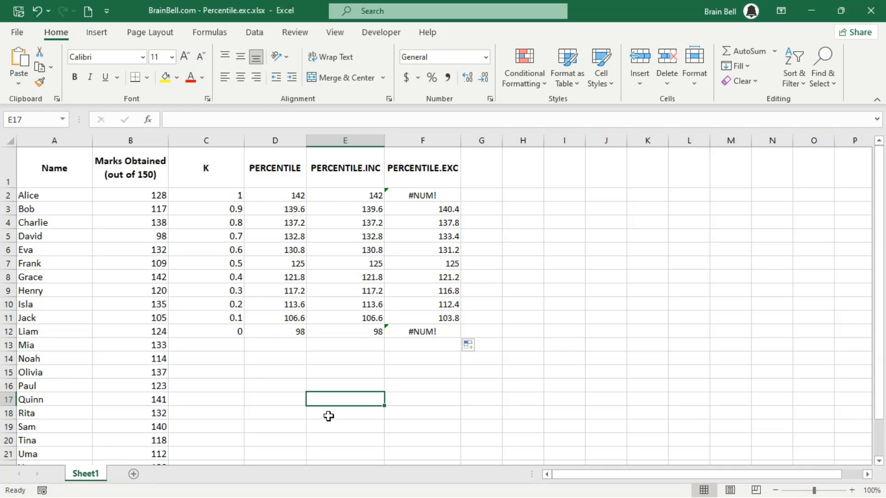
{"action": "left_click", "coordinate": [436, 197]}
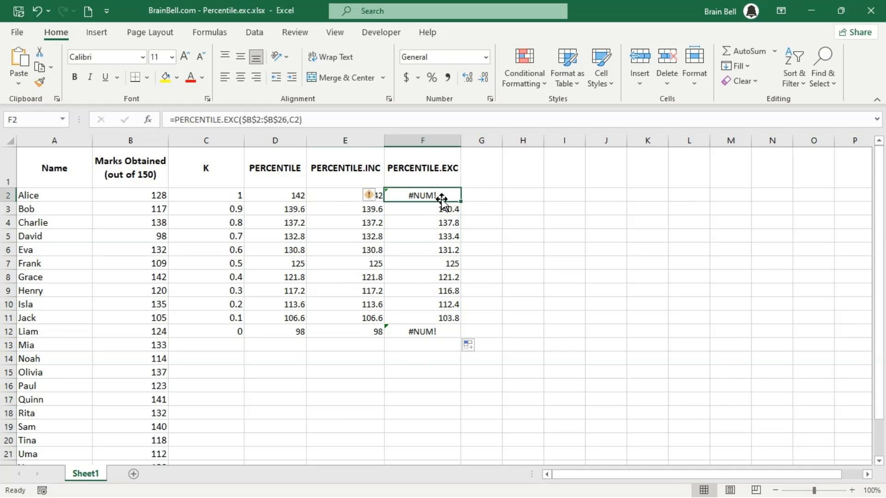
{"action": "left_click", "coordinate": [436, 332]}
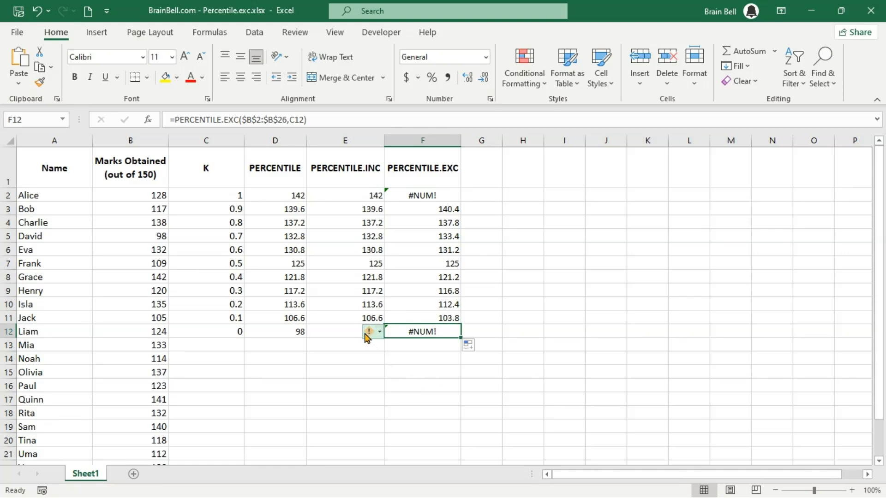
{"action": "mouse_move", "coordinate": [367, 334]}
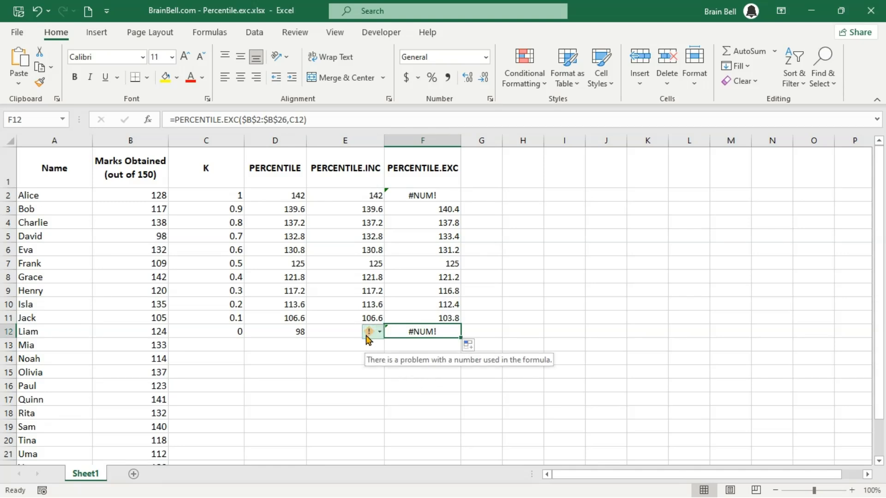
{"action": "left_click", "coordinate": [300, 375]}
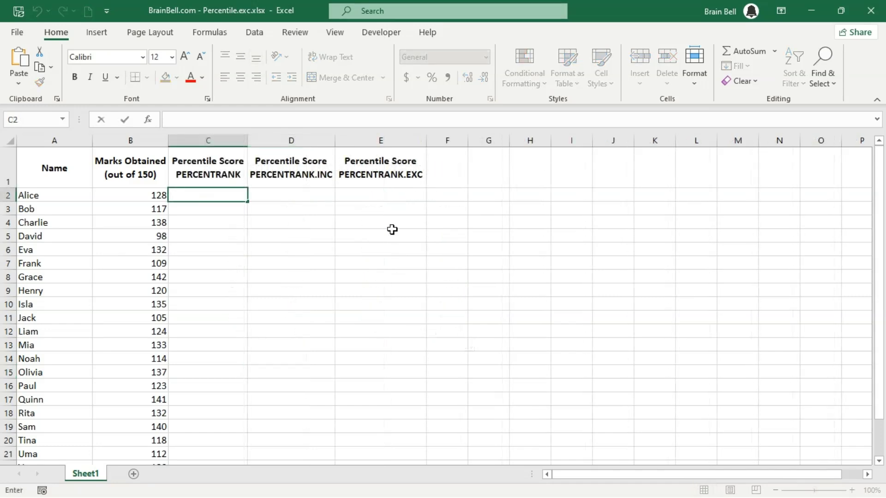
Enter =PERCENTRANK($B$2:$B$26,B2) in C2 for Alice's mark
{"action": "type", "text": "=PERCENTRANK($"}
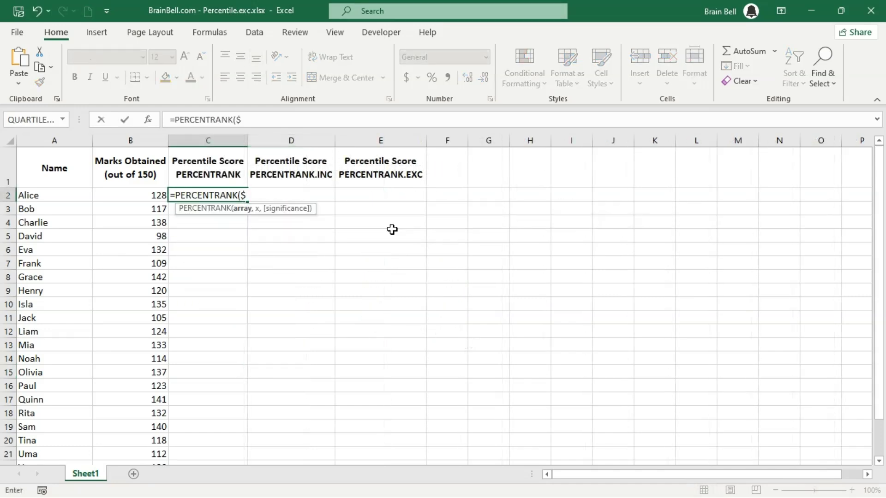
{"action": "type", "text": "B2$"}
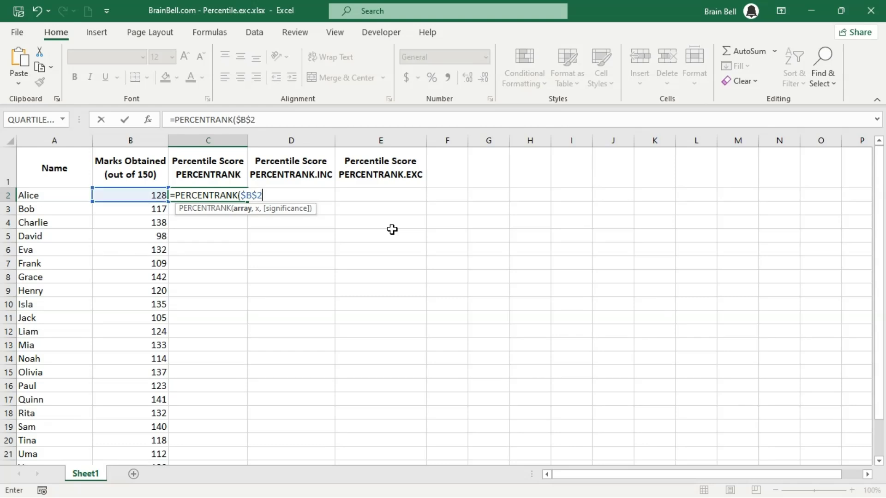
{"action": "type", "text": ":$B$26:"}
{"action": "key", "text": "BackSpace"}
{"action": "type", "text": ","}
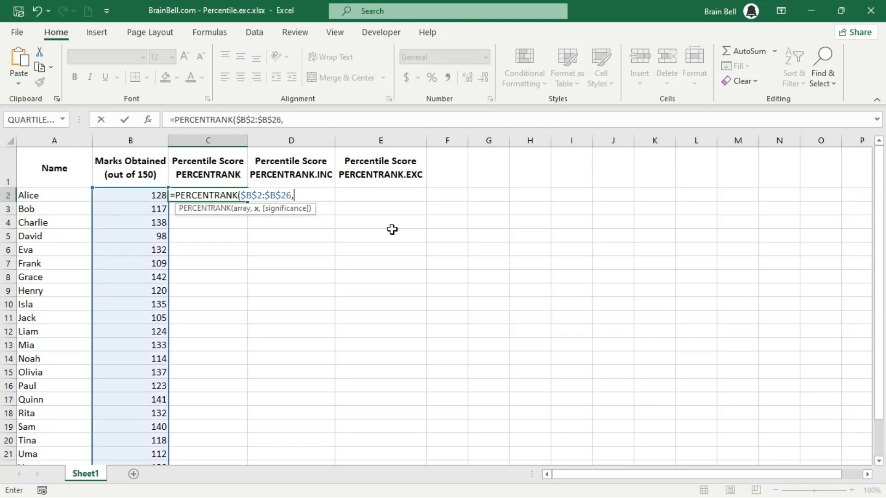
{"action": "key", "text": "Left"}
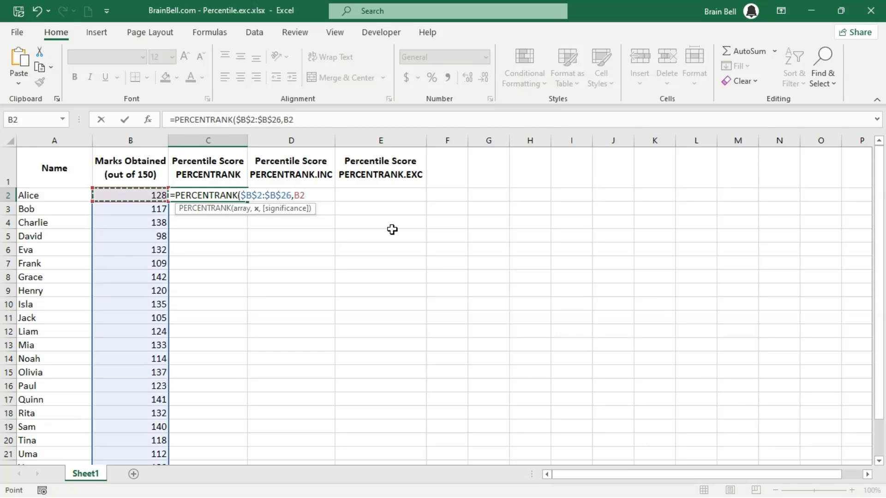
{"action": "type", "text": ")"}
{"action": "key", "text": "Return"}
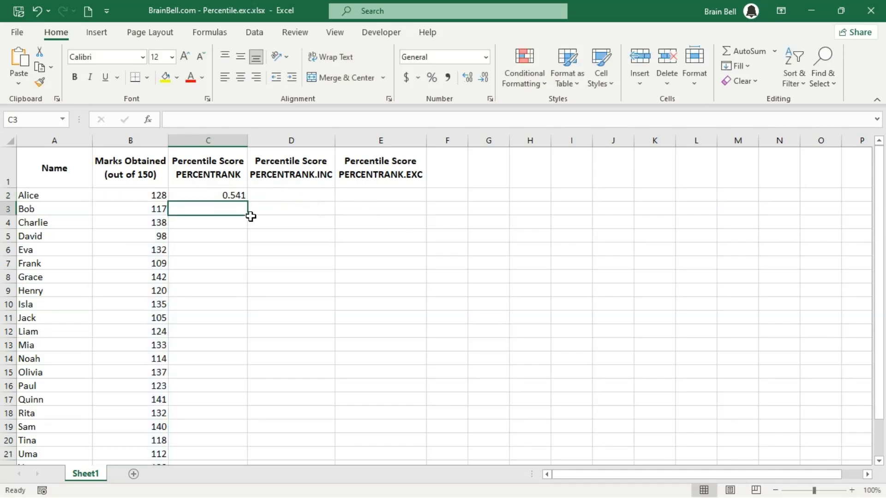
Add significance 2 and multiply by 100 so C2 shows 54
{"action": "double_click", "coordinate": [220, 193]}
{"action": "key", "text": "End"}
{"action": "key", "text": "Left"}
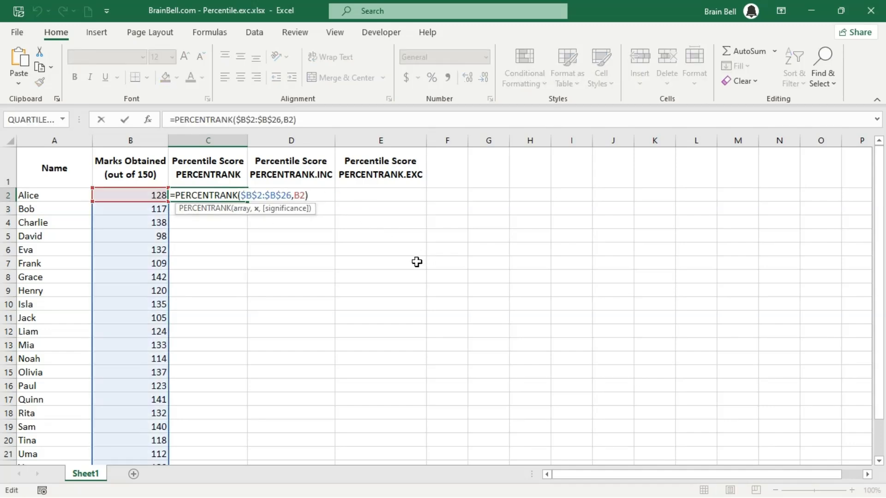
{"action": "type", "text": ",2"}
{"action": "key", "text": "End"}
{"action": "type", "text": "* 100"}
{"action": "key", "text": "Return"}
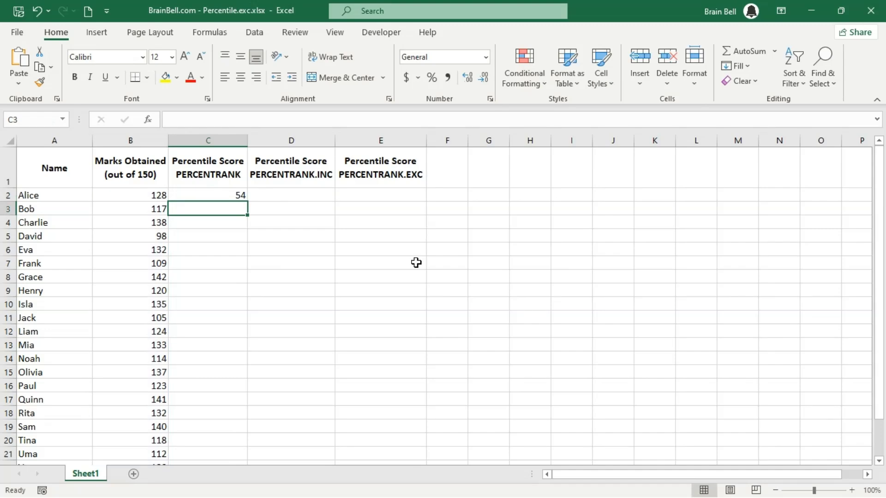
Copy the C2 PERCENTRANK formula down to C26
{"action": "key", "text": "Up"}
{"action": "left_click_drag", "start_coordinate": [248, 202], "coordinate": [226, 444]}
{"action": "left_click_drag", "start_coordinate": [879, 221], "coordinate": [879, 178]}
{"action": "left_click", "coordinate": [283, 196]}
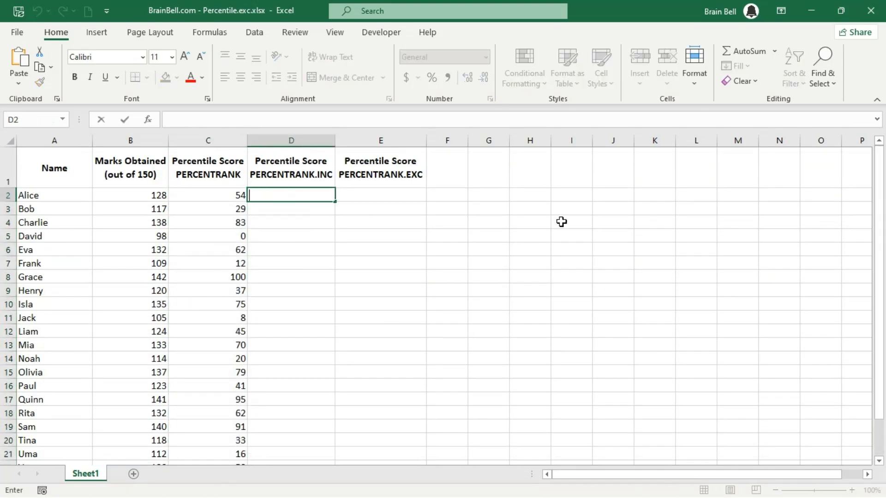
Enter =PERCENTRANK.INC($B$2:$B$26,B2,2)*100 in D2
{"action": "type", "text": "=PERCENT"}
{"action": "key", "text": "Down"}
{"action": "key", "text": "Down"}
{"action": "key", "text": "Down"}
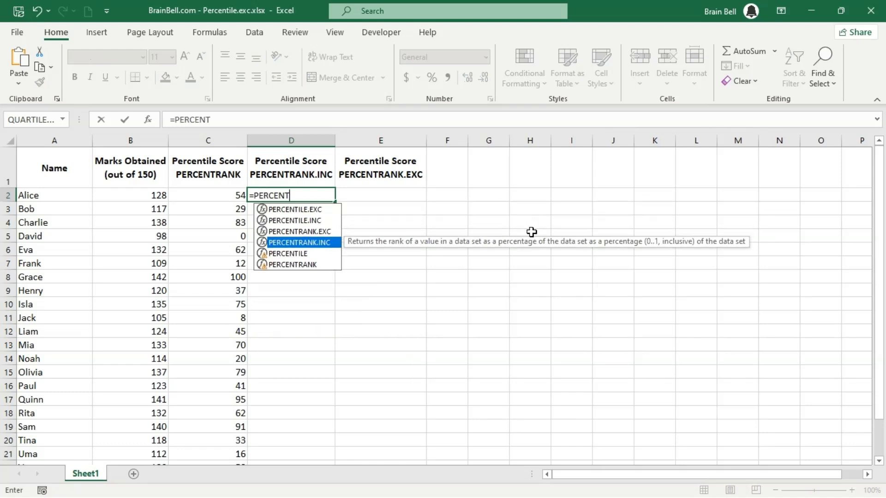
{"action": "type", "text": "("}
{"action": "key", "text": "BackSpace"}
{"action": "key", "text": "Down"}
{"action": "key", "text": "Down"}
{"action": "key", "text": "Down"}
{"action": "key", "text": "Tab"}
{"action": "type", "text": "$"}
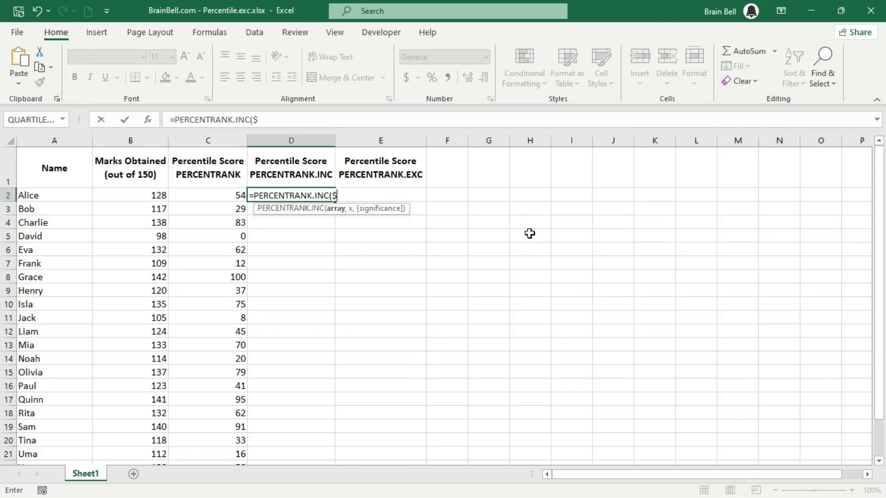
{"action": "type", "text": "B$2:$B$"}
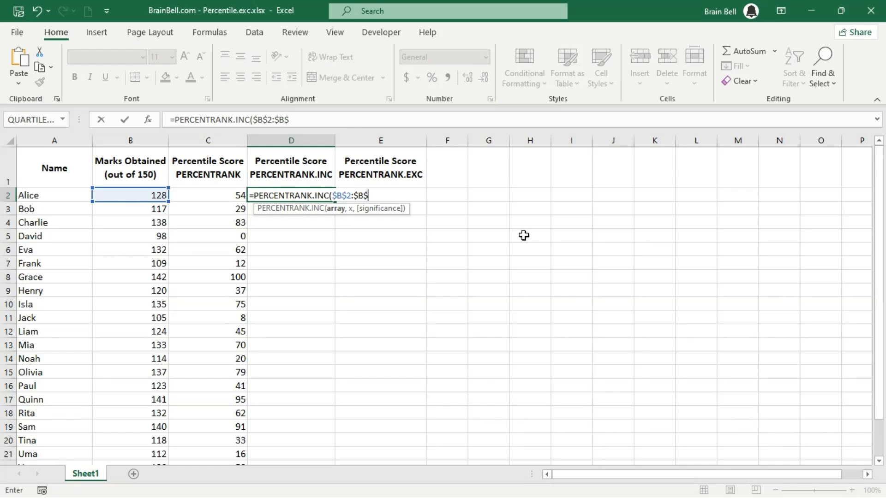
{"action": "type", "text": "26,"}
{"action": "key", "text": "Left"}
{"action": "key", "text": "Left"}
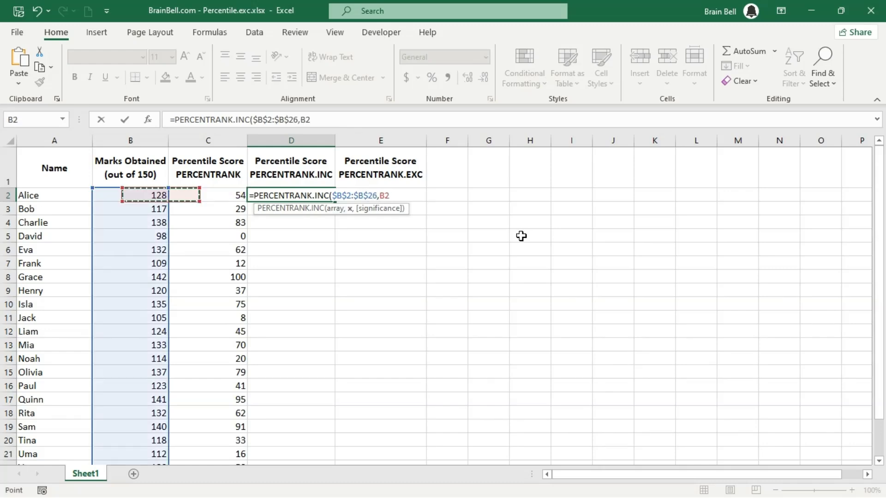
{"action": "type", "text": ")"}
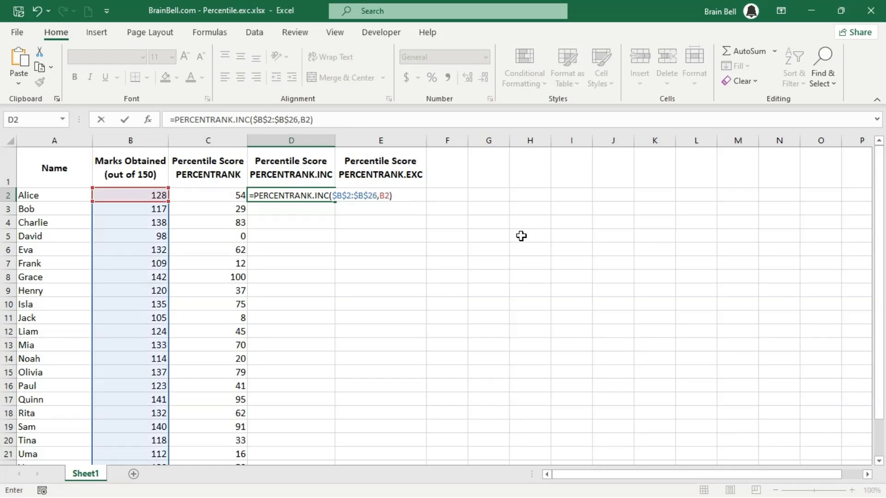
{"action": "key", "text": "Left"}
{"action": "type", "text": ",2"}
{"action": "key", "text": "End"}
{"action": "type", "text": "*100"}
{"action": "key", "text": "ctrl+Return"}
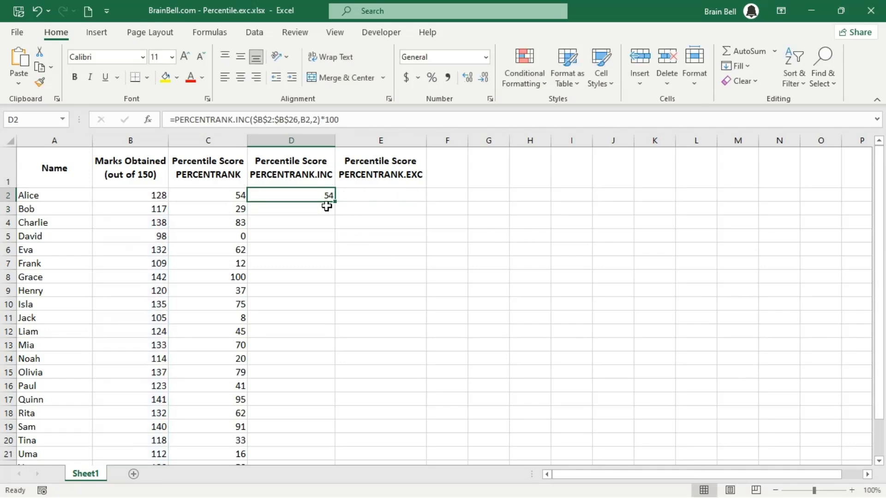
Fill the D2 formula down to D26 and clear the extra #N/A in D27
{"action": "left_click_drag", "start_coordinate": [334, 202], "coordinate": [294, 447]}
{"action": "left_click", "coordinate": [294, 443]}
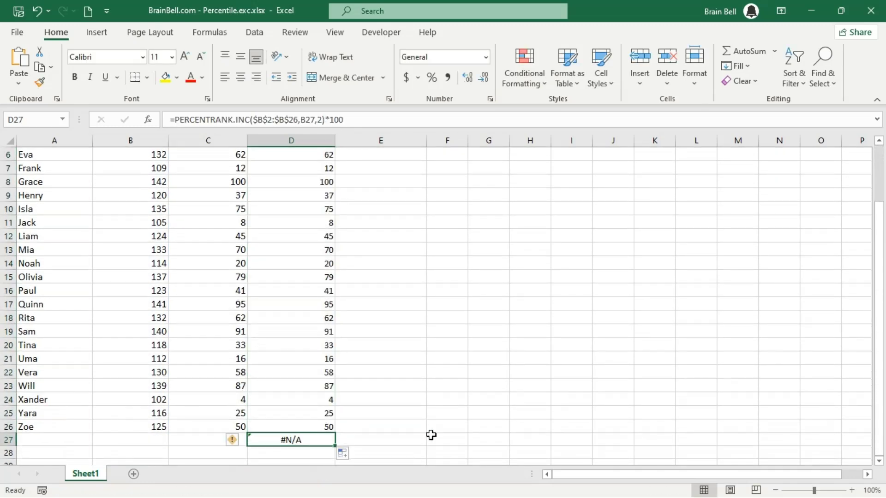
{"action": "key", "text": "Delete"}
Move to E2 and begin typing =PERCENT for the next column
{"action": "key", "text": "ctrl+Up"}
{"action": "key", "text": "Right"}
{"action": "key", "text": "Down"}
{"action": "type", "text": "=PERCENT"}
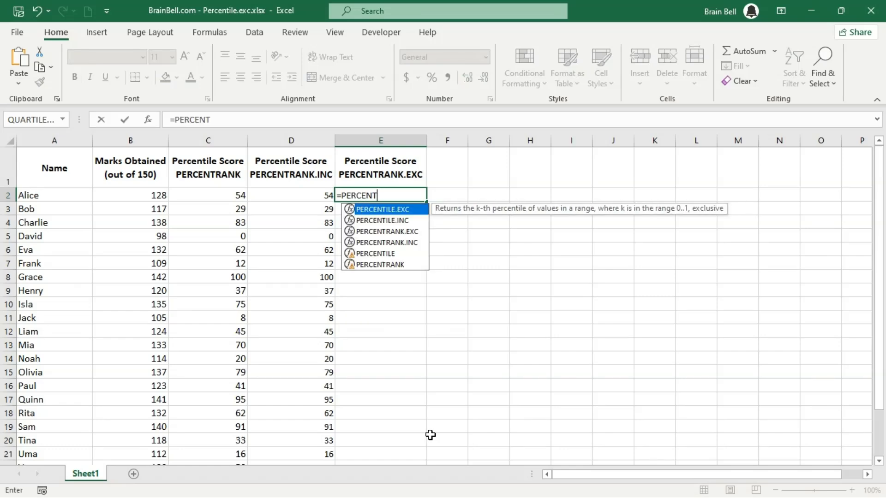
Enter =PERCENTRANK.EXC($B$2:$B$26,B2,2)*100 in E2 and fill it down to E26, giving 53 for Alice
{"action": "double_click", "coordinate": [383, 231]}
{"action": "type", "text": "$"}
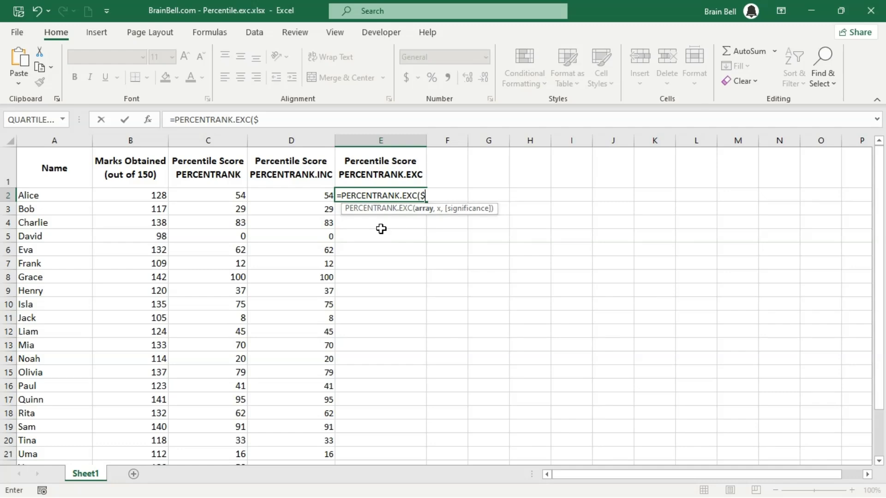
{"action": "type", "text": "B$2"}
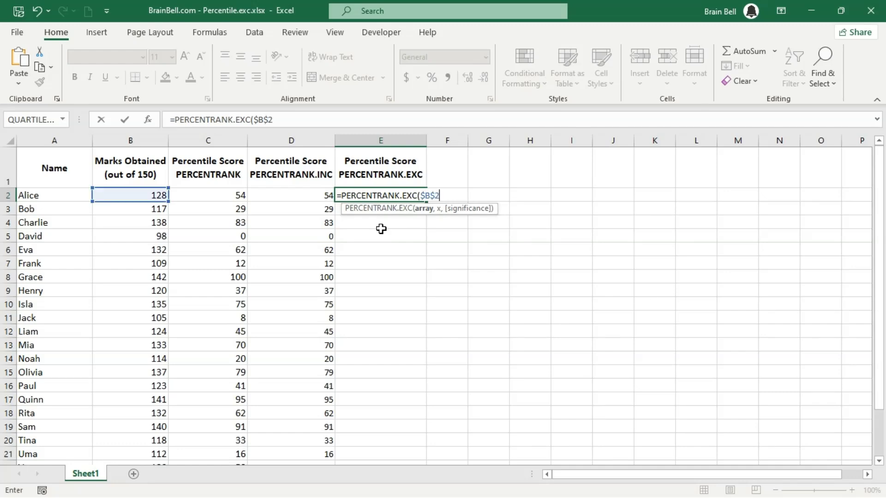
{"action": "type", "text": ":$B$26,"}
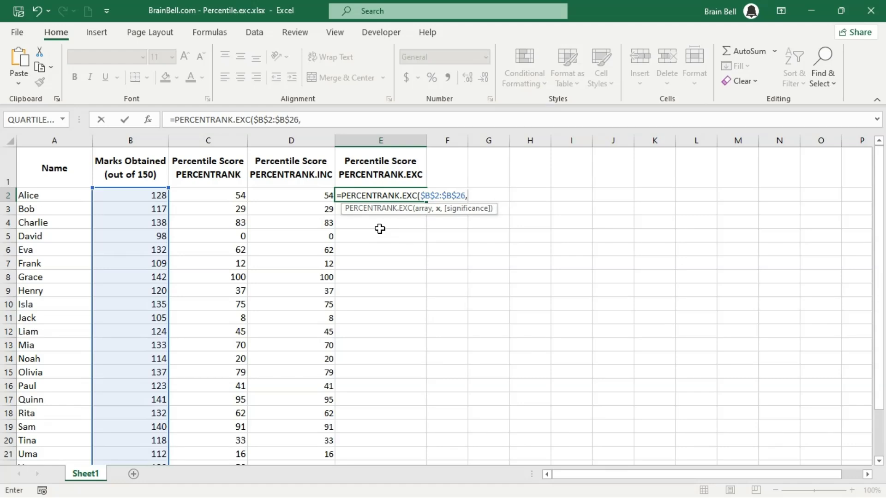
{"action": "key", "text": "Left"}
{"action": "key", "text": "Left"}
{"action": "key", "text": "Left"}
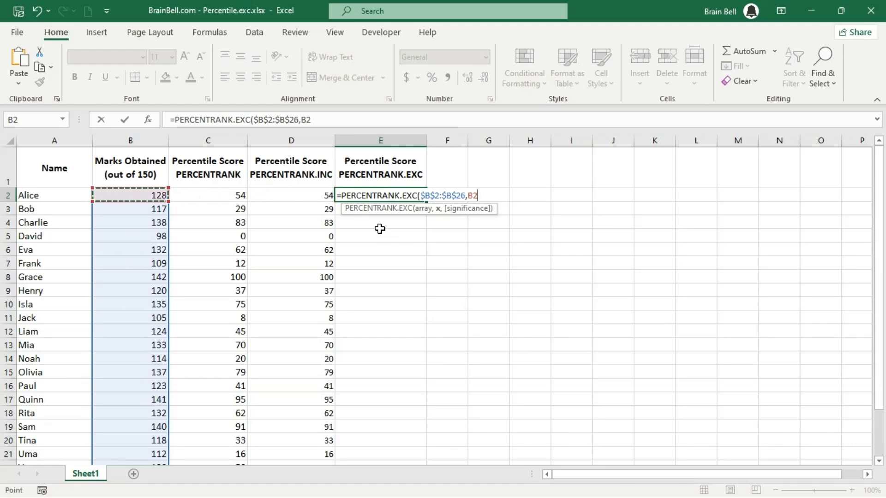
{"action": "type", "text": ",2)*"}
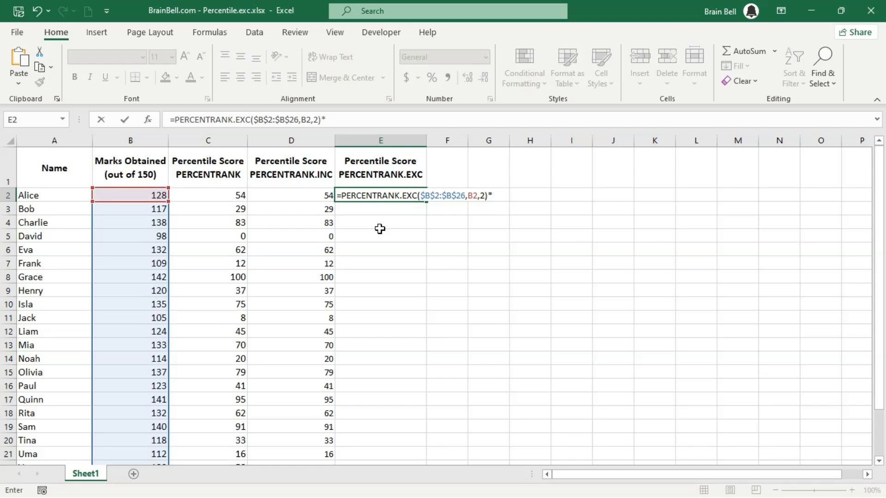
{"action": "type", "text": "100"}
{"action": "key", "text": "Return"}
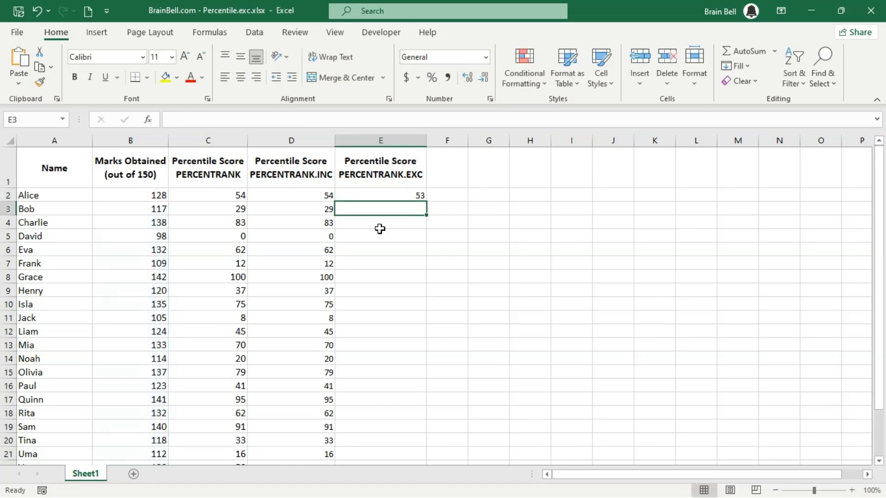
{"action": "left_click", "coordinate": [406, 194]}
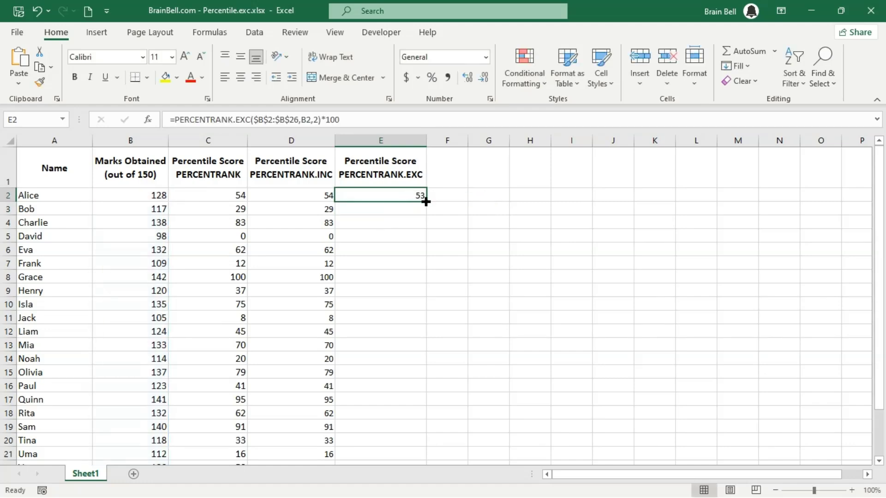
{"action": "left_click_drag", "start_coordinate": [425, 202], "coordinate": [405, 443]}
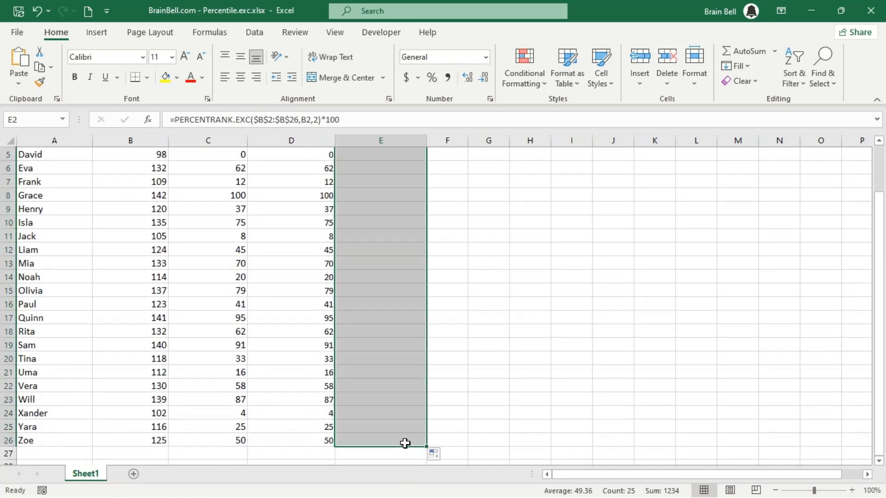
{"action": "scroll", "coordinate": [456, 384], "scroll_direction": "up", "scroll_amount": 2}
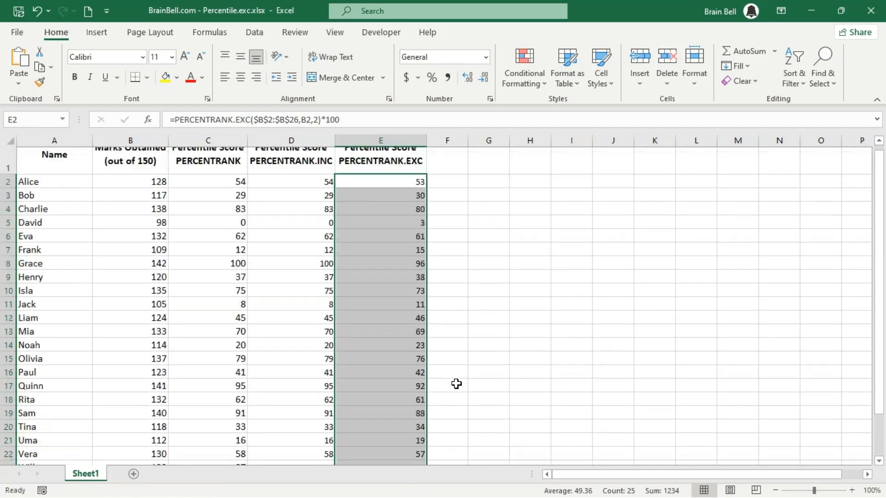
{"action": "left_click", "coordinate": [382, 275]}
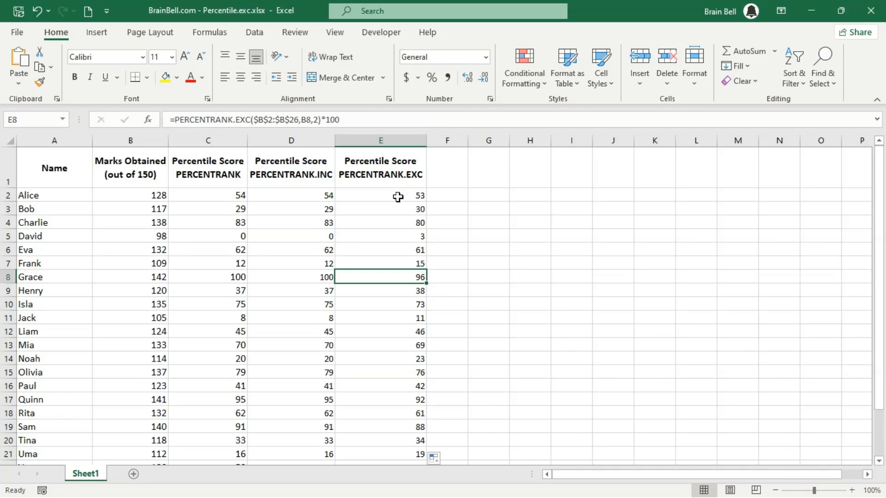
{"action": "key", "text": "ctrl+Down"}
{"action": "scroll", "coordinate": [394, 226], "scroll_direction": "up", "scroll_amount": 5}
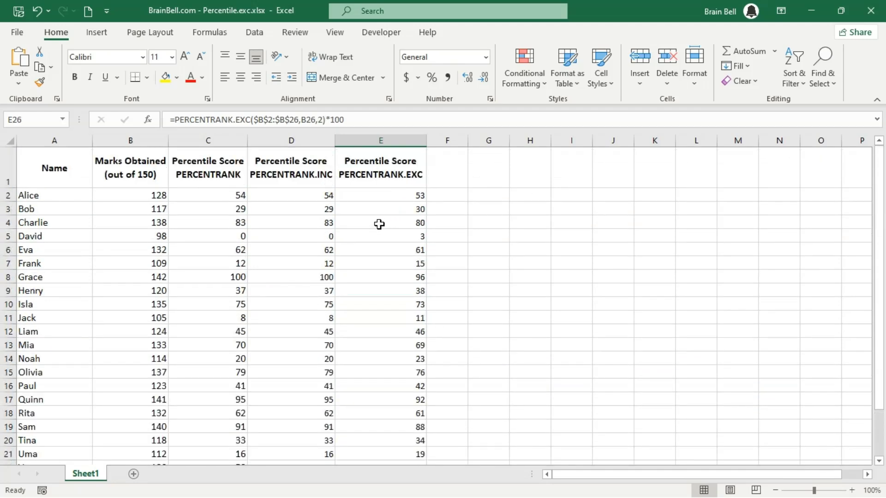
{"action": "double_click", "coordinate": [382, 195]}
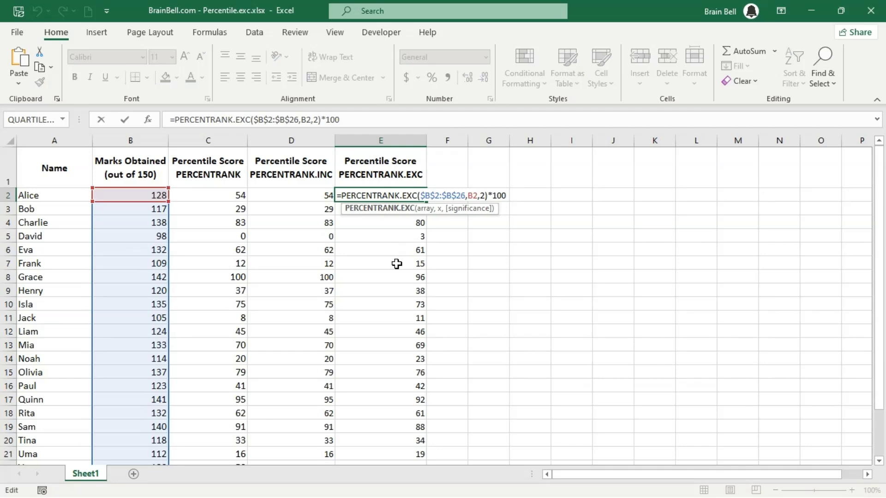
{"action": "key", "text": "Escape"}
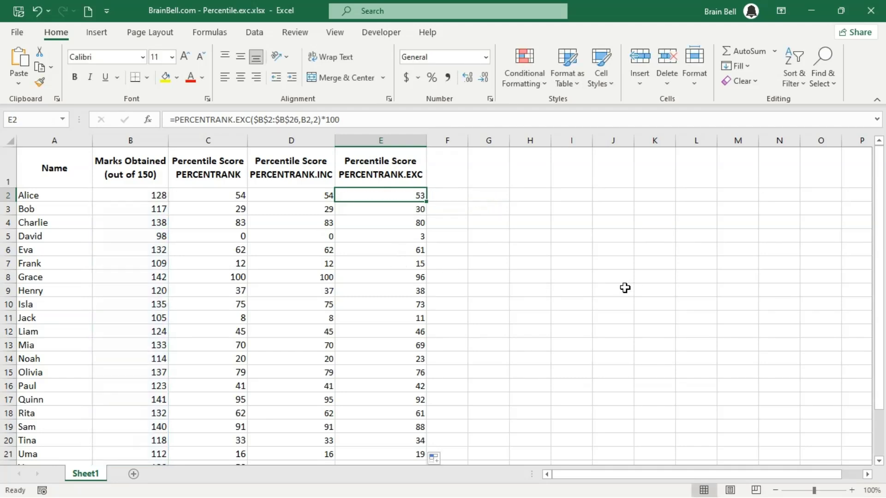